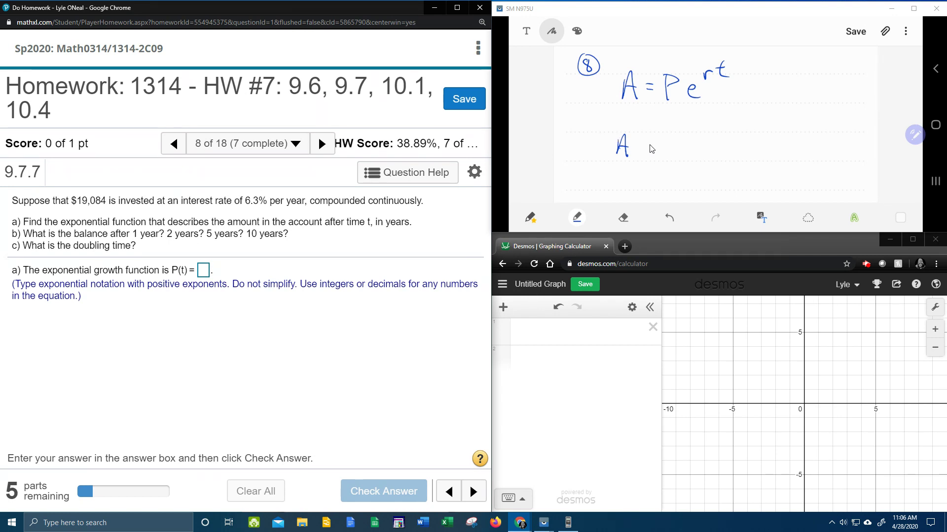
# Undo the stray 'A' in the notes and select the part a) P(t) answer box
pyautogui.hotkey('ctrl', 'z')
pyautogui.hotkey('ctrl', 'z')
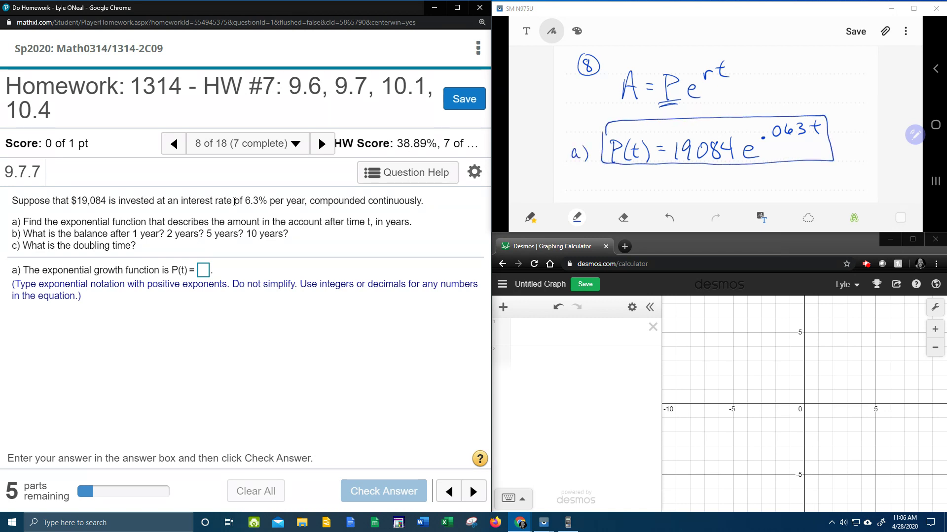
pyautogui.click(205, 272)
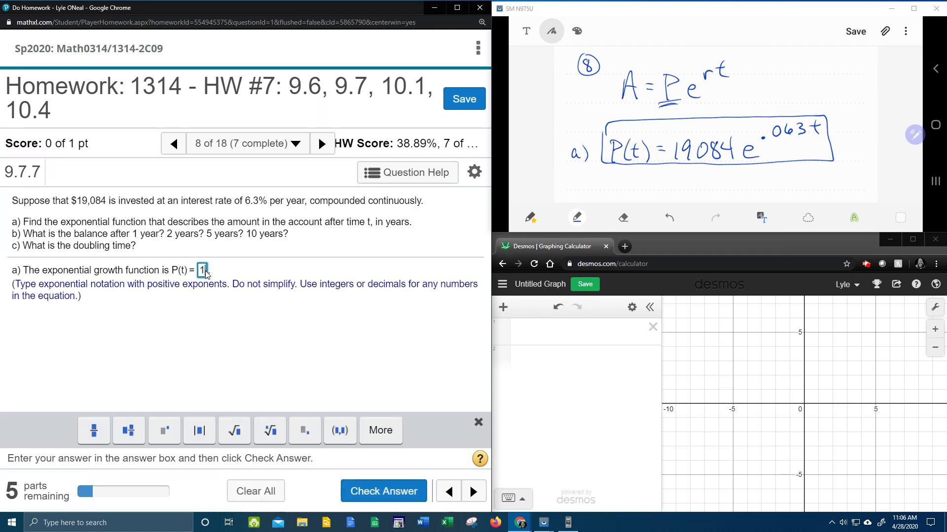
# Enter 19084e^.063t as the growth function P(t), check it, and acknowledge the confirmation
pyautogui.write('19084')
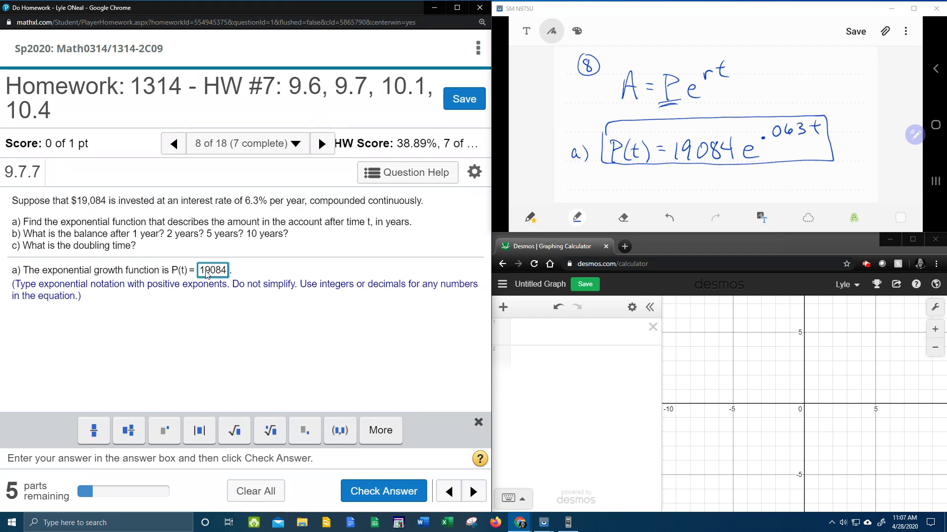
pyautogui.write('e')
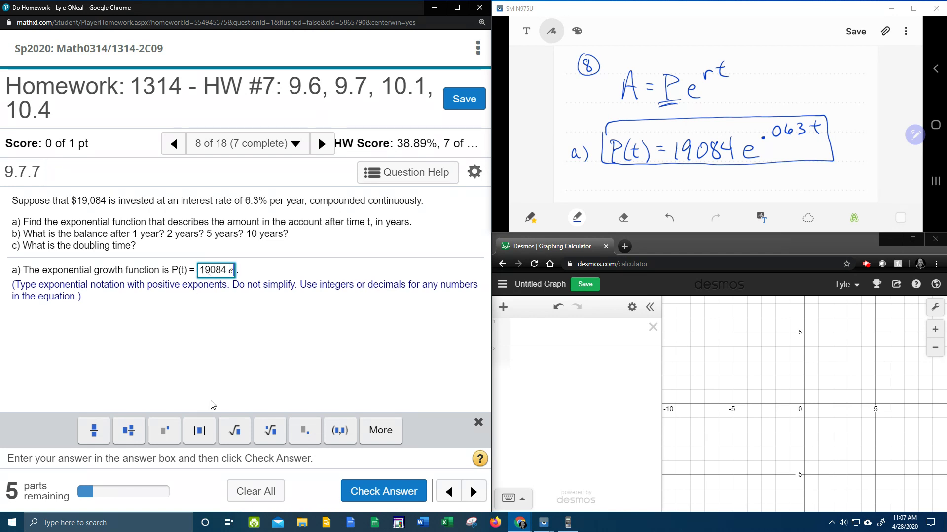
pyautogui.click(166, 431)
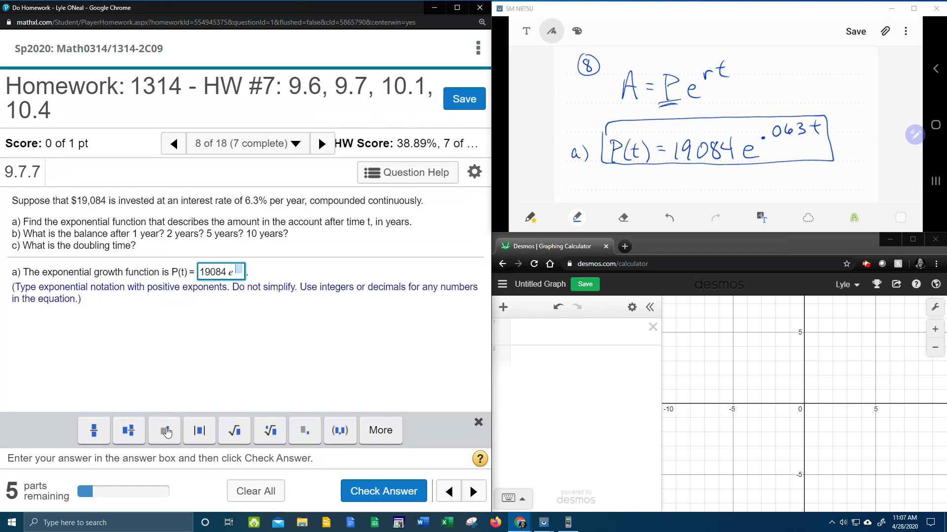
pyautogui.write('.063t')
pyautogui.press('Return')
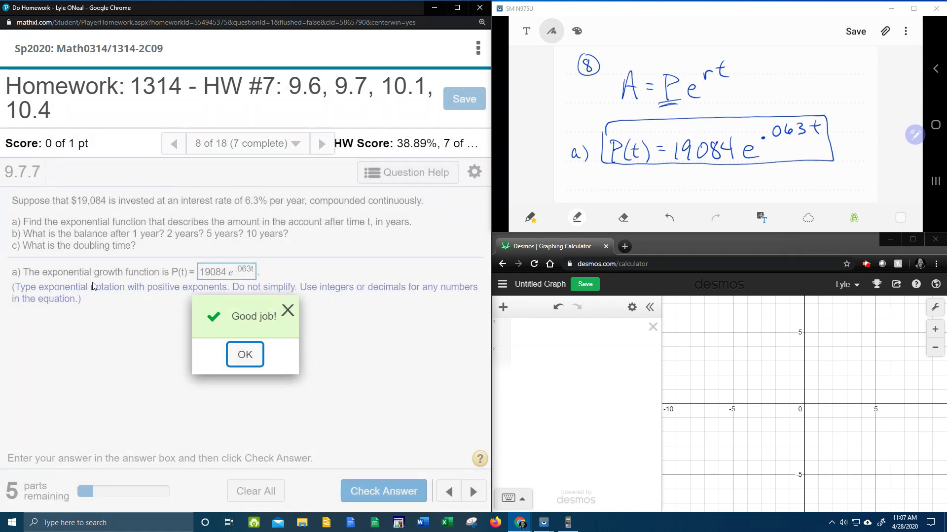
pyautogui.click(243, 358)
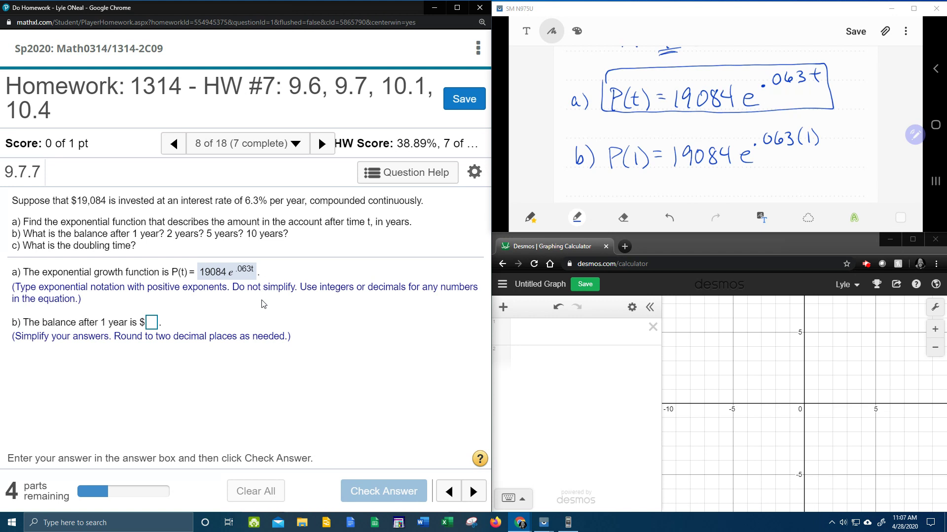
# On the cleared calculator, key in the principal 19084
pyautogui.click(567, 522)
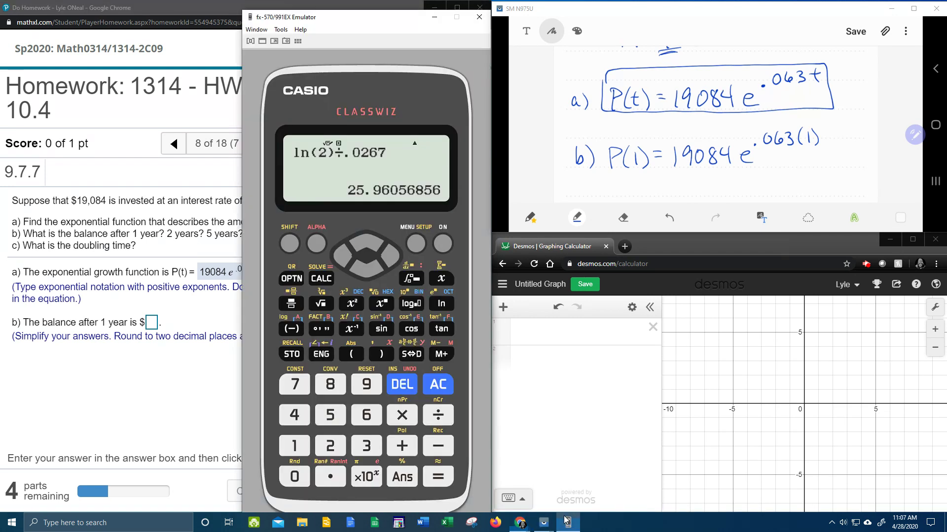
pyautogui.click(442, 387)
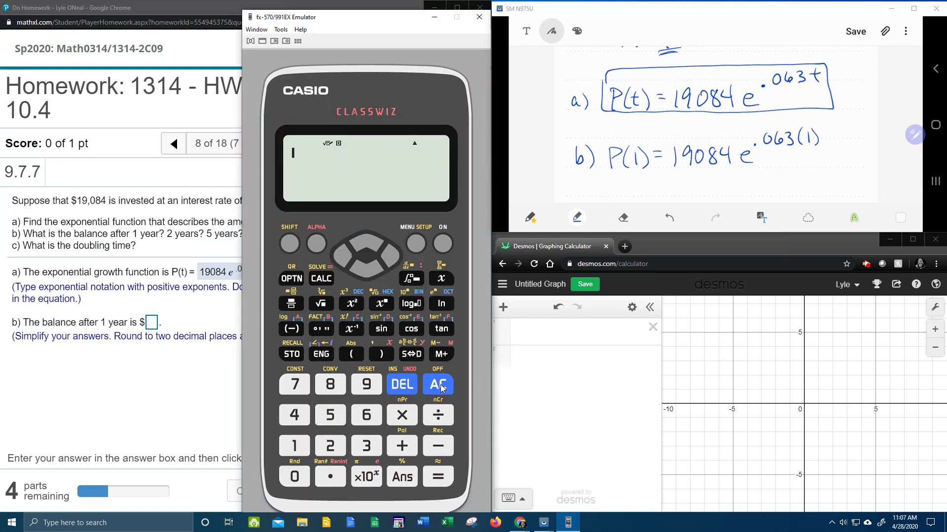
pyautogui.click(299, 442)
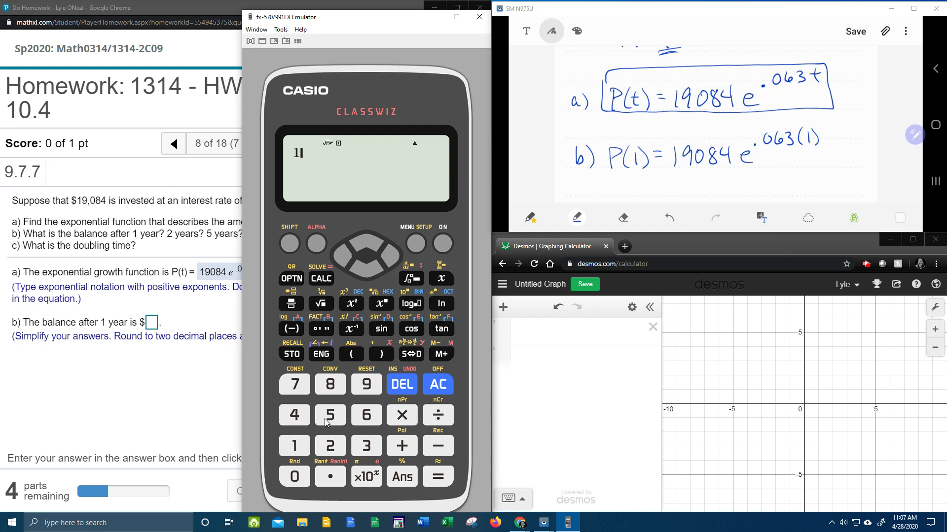
pyautogui.click(369, 384)
pyautogui.click(294, 477)
pyautogui.click(331, 385)
pyautogui.click(294, 415)
# Append e^.063 and evaluate, giving the one-year balance 20324.9722
pyautogui.click(290, 243)
pyautogui.click(441, 303)
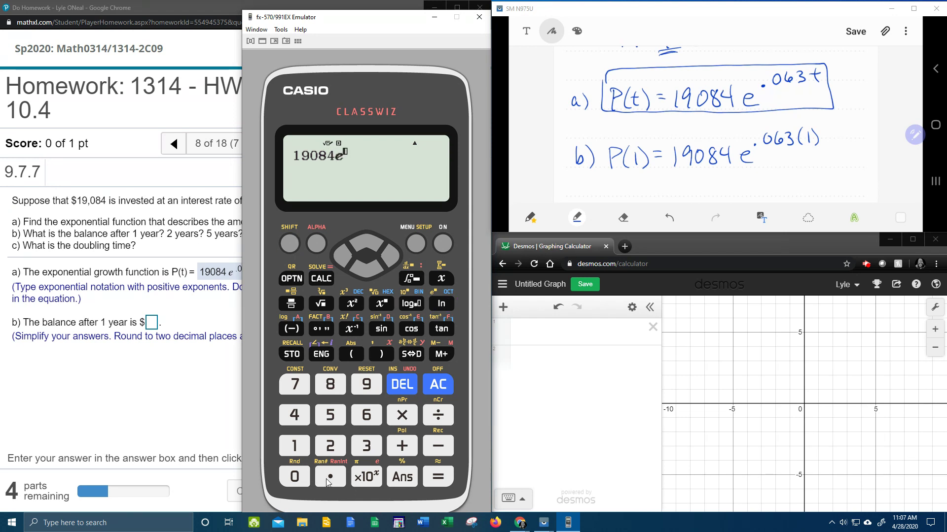
pyautogui.click(328, 478)
pyautogui.click(295, 477)
pyautogui.click(366, 415)
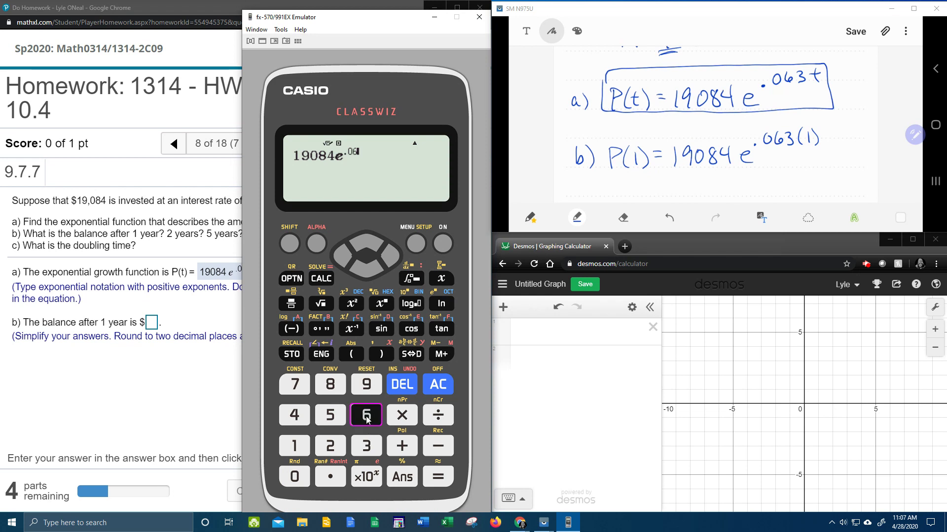
pyautogui.click(369, 446)
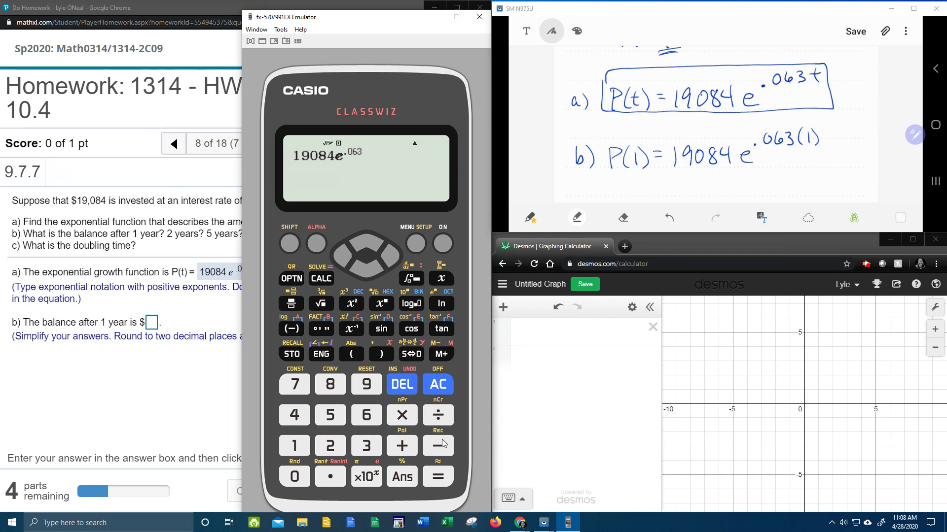
pyautogui.click(435, 478)
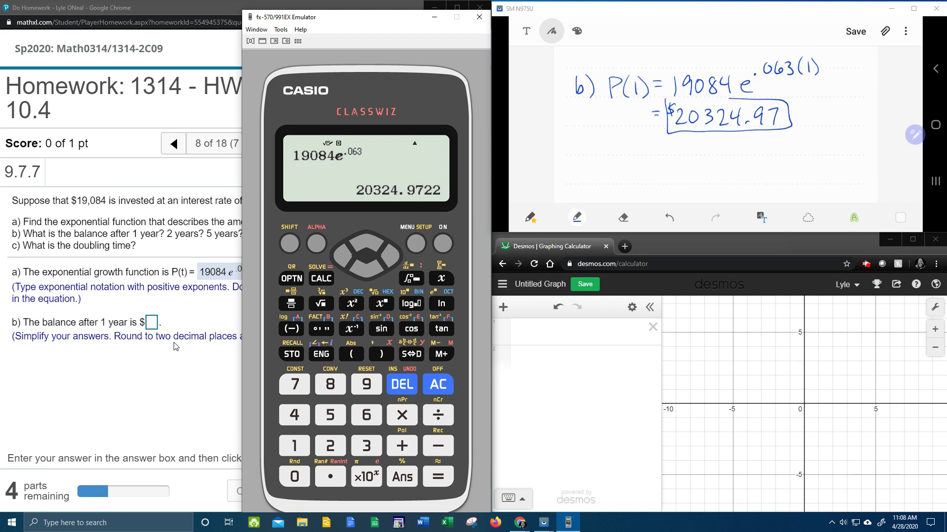
# Answer the one-year balance with 20324.97, check it, and confirm
pyautogui.click(152, 324)
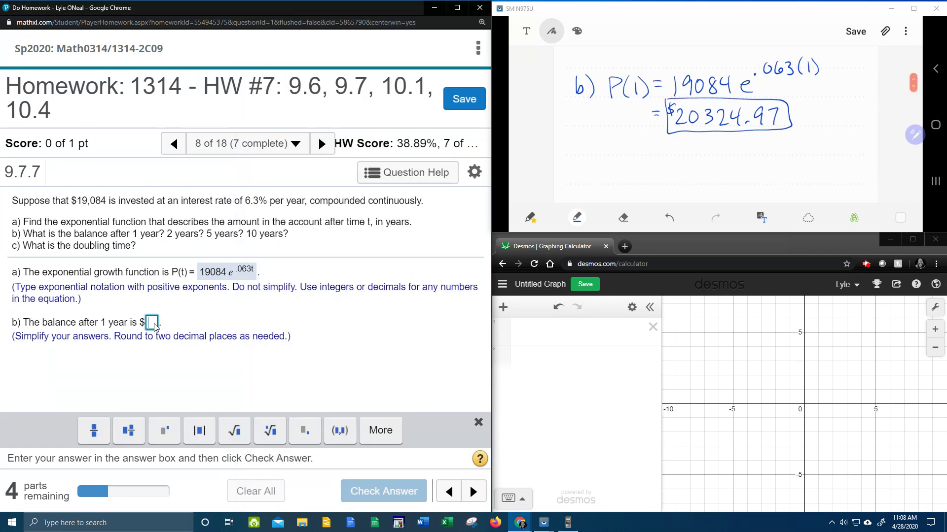
pyautogui.write('20')
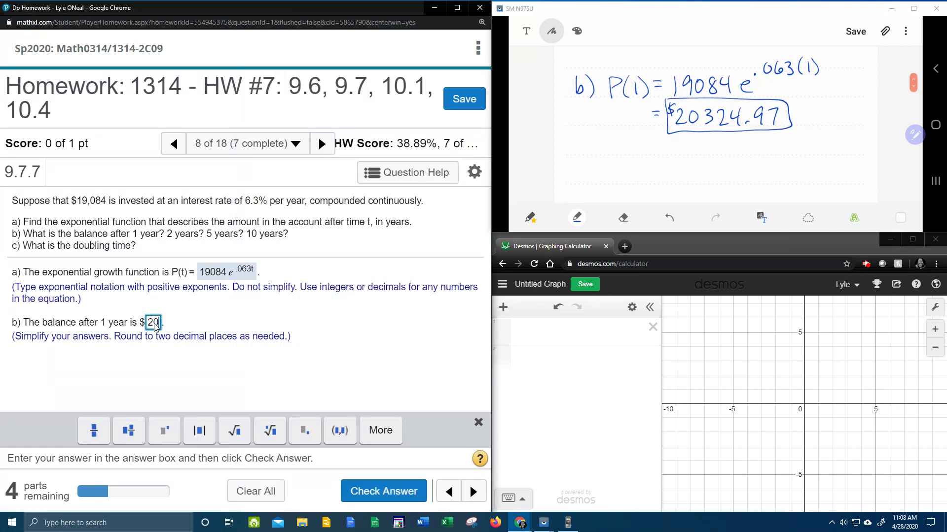
pyautogui.write('324.97')
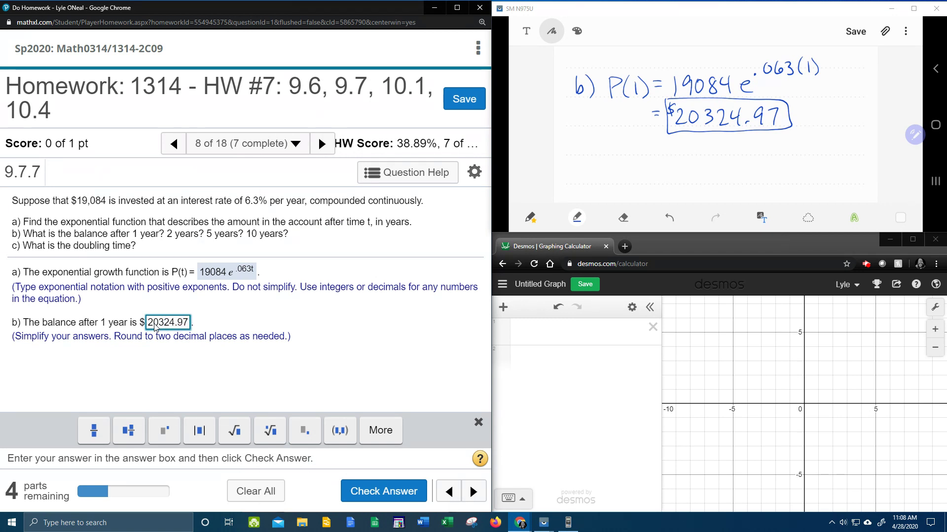
pyautogui.press('Return')
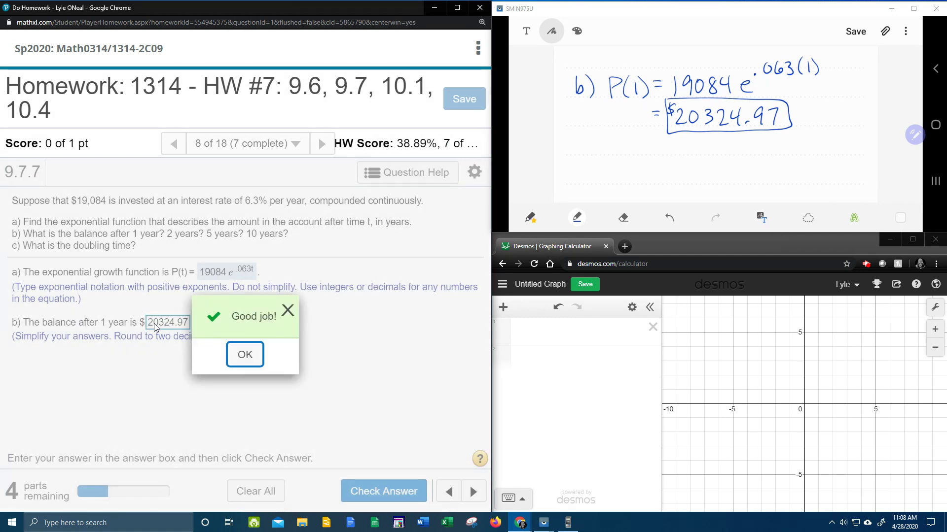
pyautogui.click(245, 355)
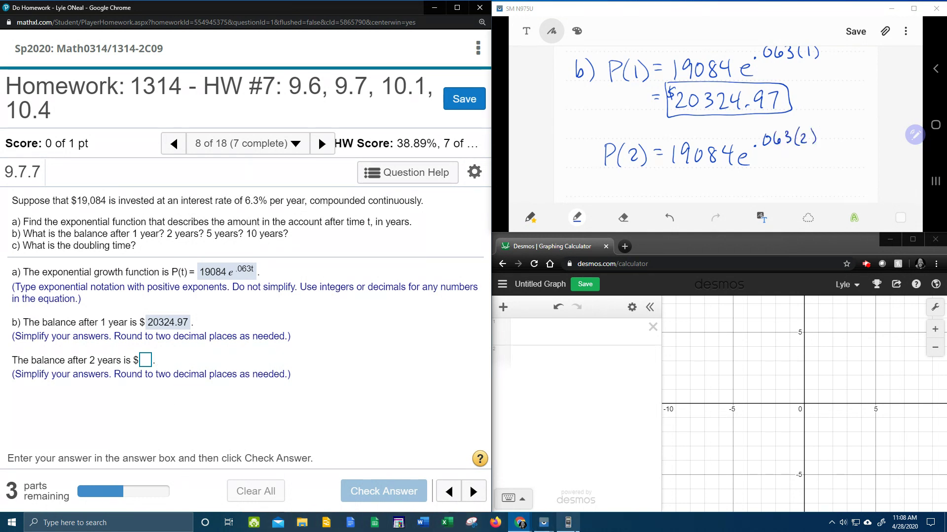
# Edit the calculator expression to 19084e^(.063×2) and evaluate, giving 21646.6409
pyautogui.click(577, 528)
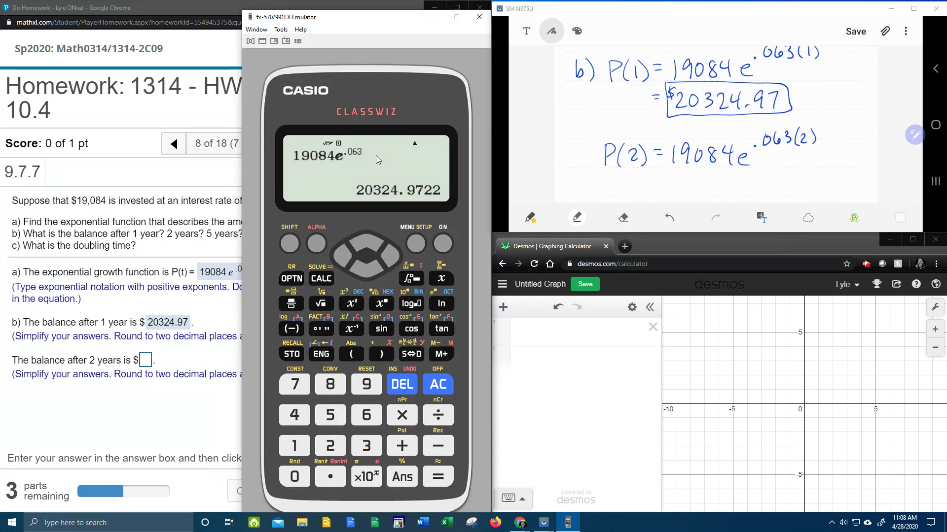
pyautogui.click(342, 257)
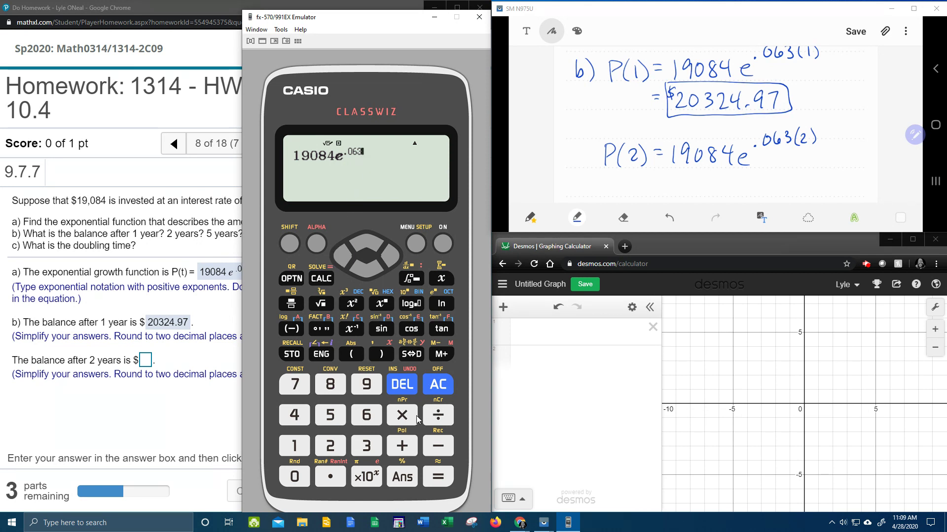
pyautogui.click(402, 415)
pyautogui.click(330, 445)
pyautogui.click(438, 477)
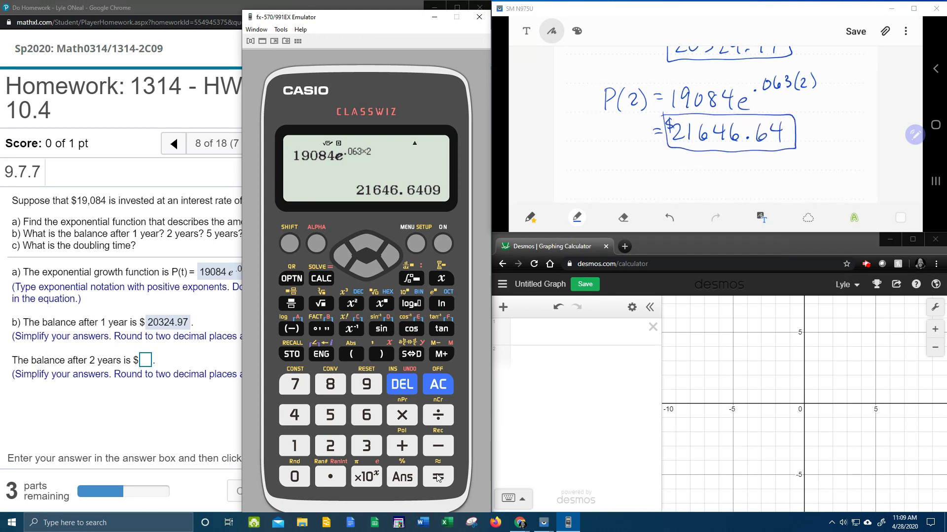
# Submit 21646.64 as the two-year balance for checking
pyautogui.click(146, 364)
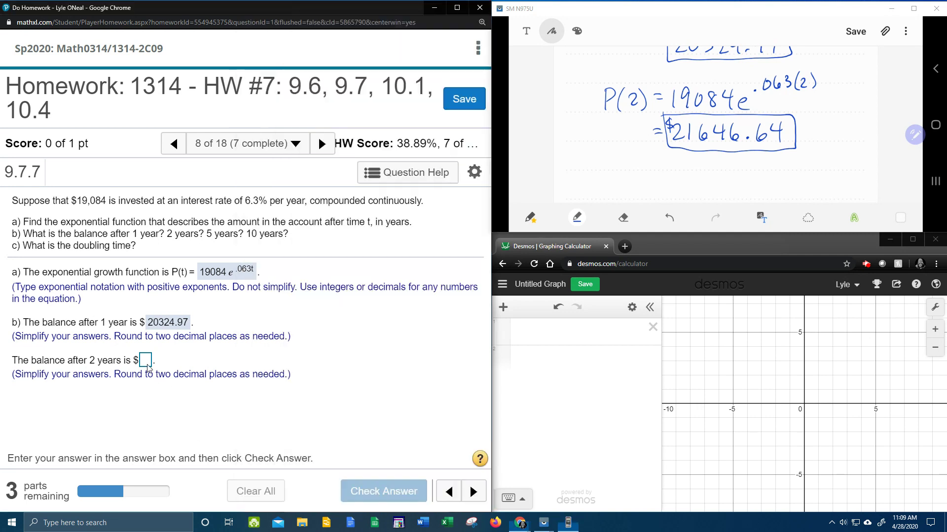
pyautogui.write('21')
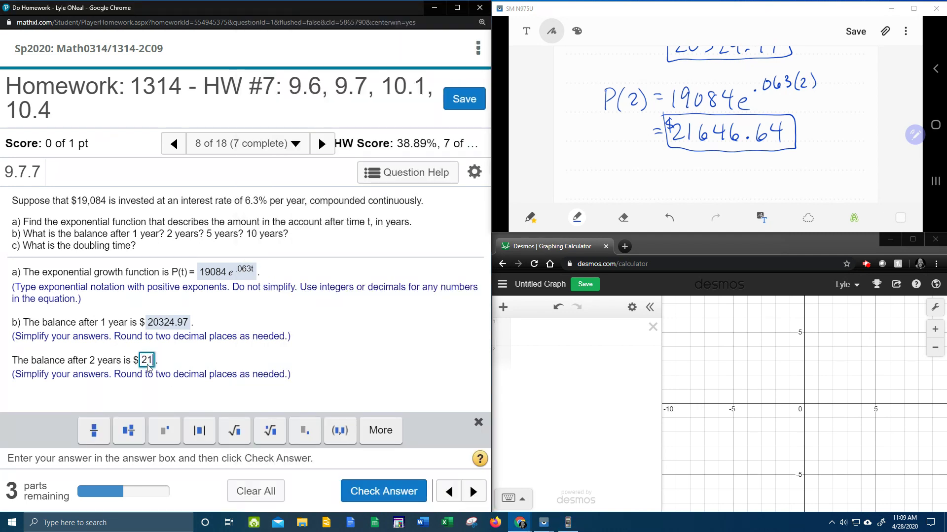
pyautogui.write('646.64')
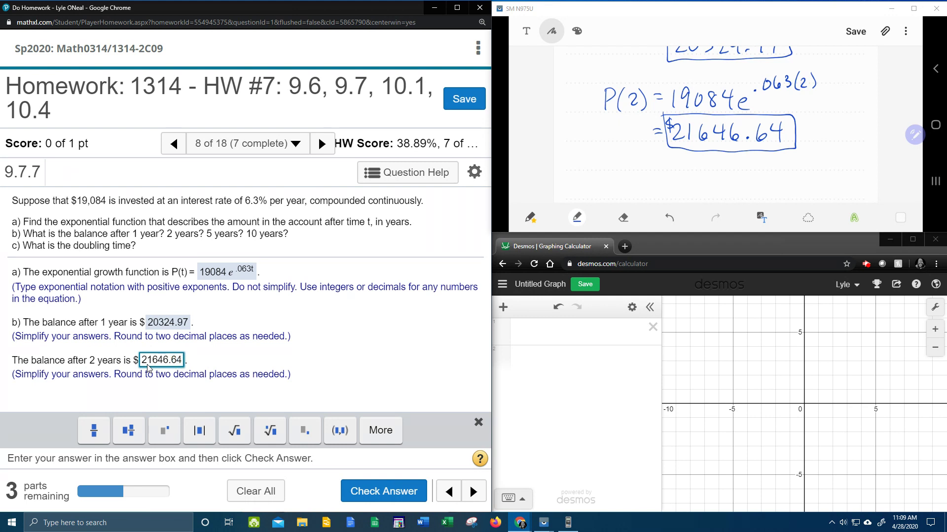
pyautogui.press('Return')
pyautogui.press('Return')
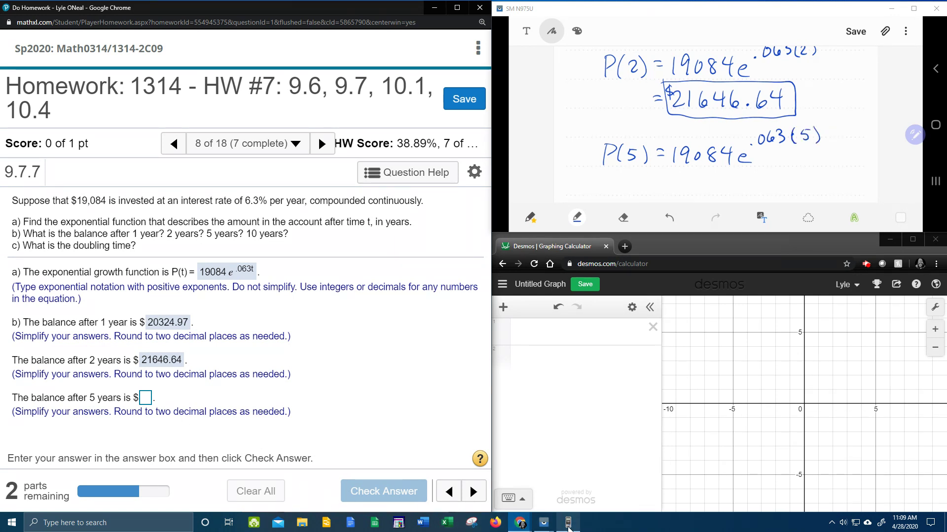
pyautogui.click(568, 523)
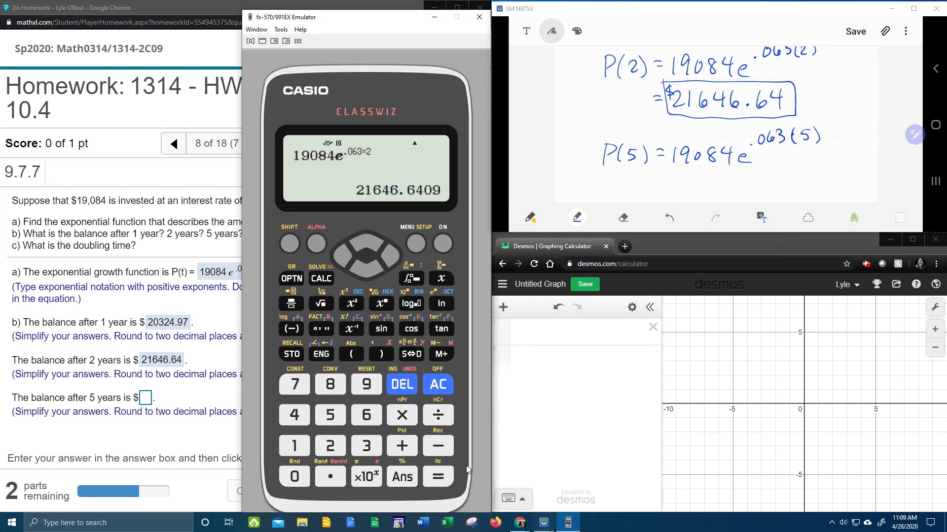
# Change the exponent's years from 2 to 5 and evaluate, giving 26150.02869
pyautogui.click(344, 257)
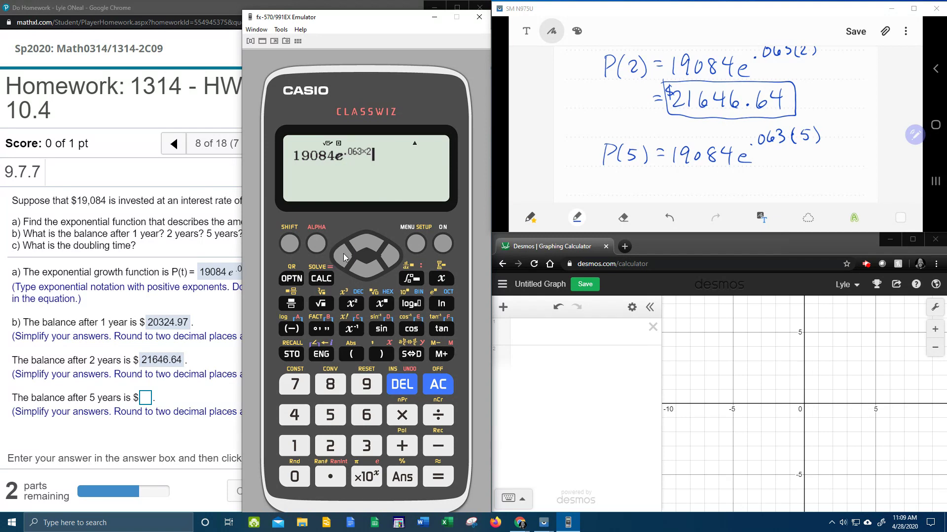
pyautogui.click(402, 385)
pyautogui.click(327, 419)
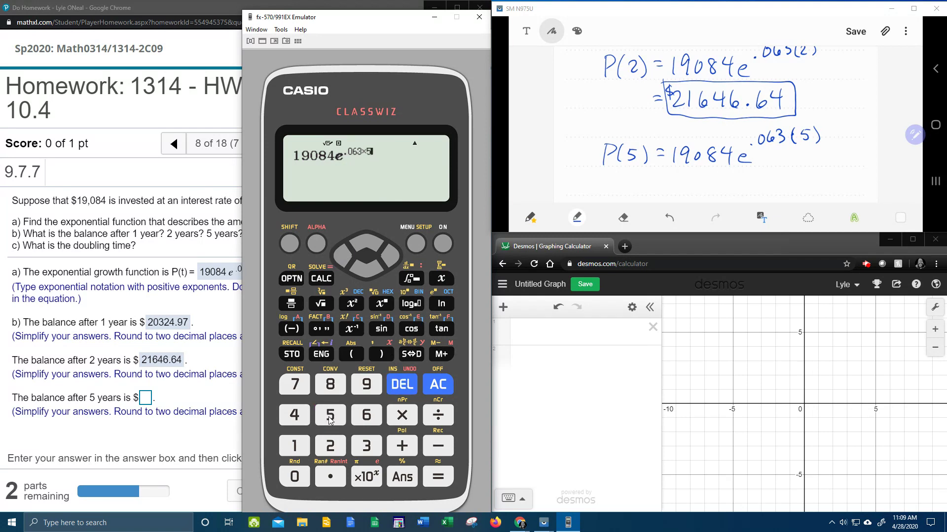
pyautogui.click(437, 478)
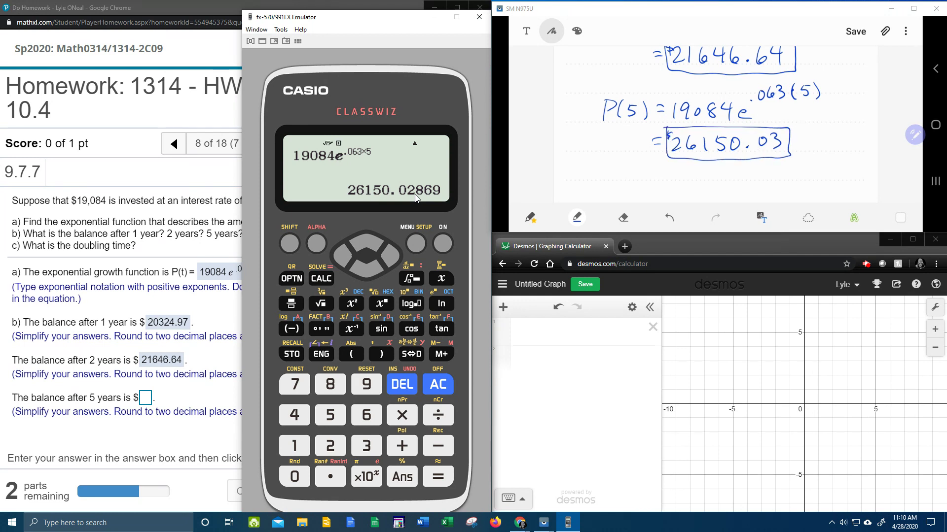
pyautogui.click(148, 400)
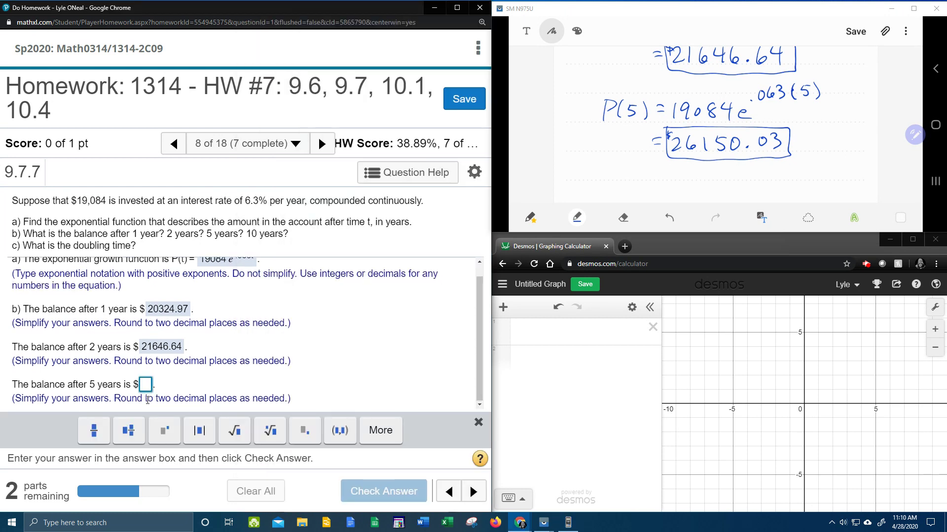
# Answer the five-year balance with 26150.03 and dismiss the Excellent! message
pyautogui.write('2')
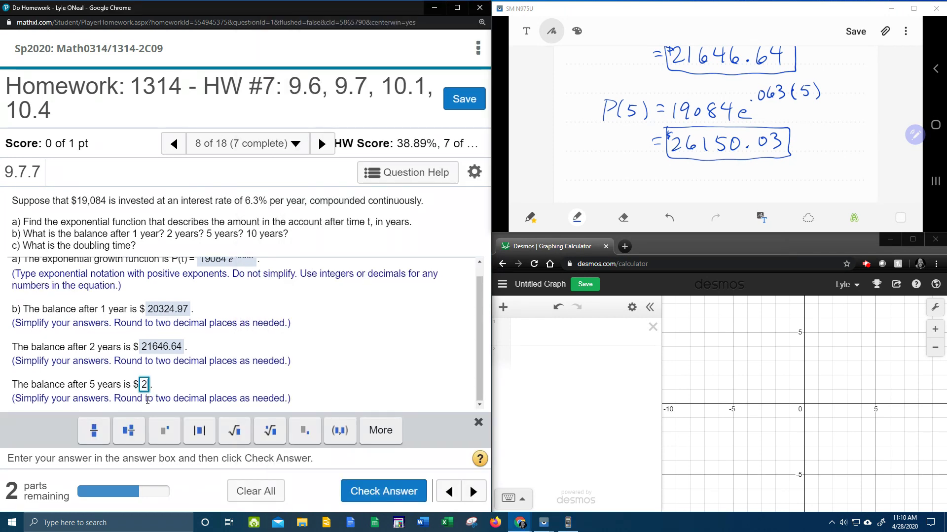
pyautogui.write('6150')
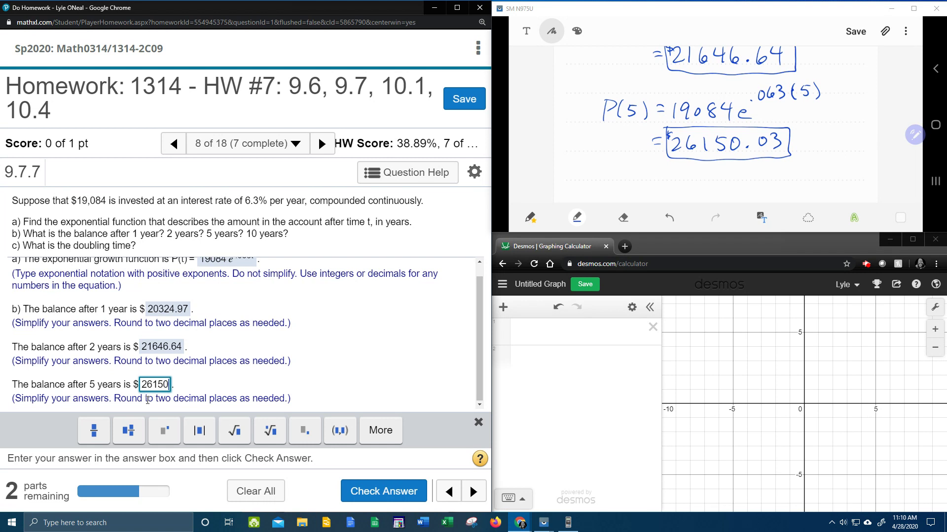
pyautogui.write('.03')
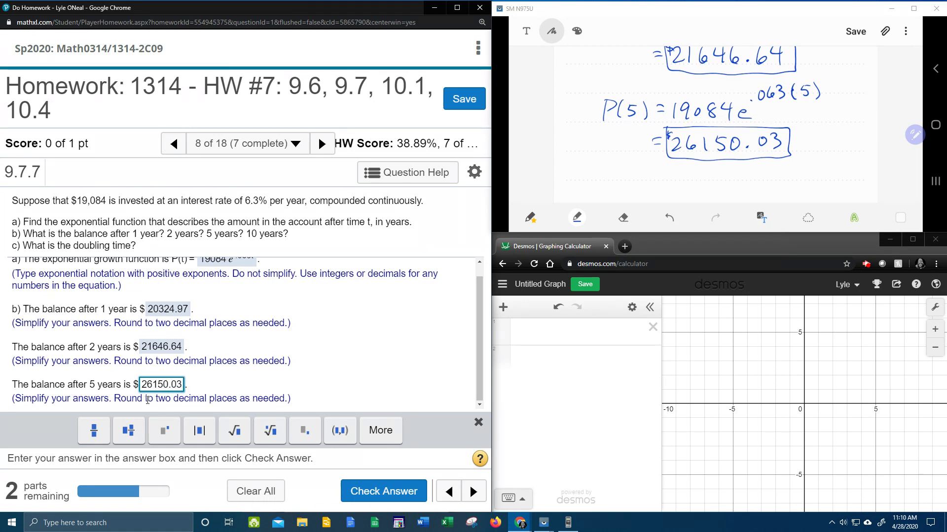
pyautogui.press('Return')
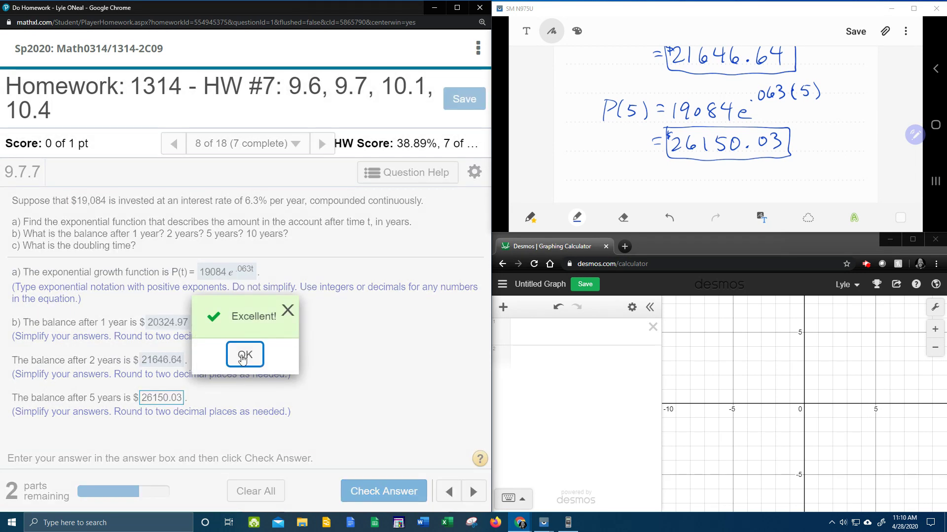
pyautogui.click(243, 353)
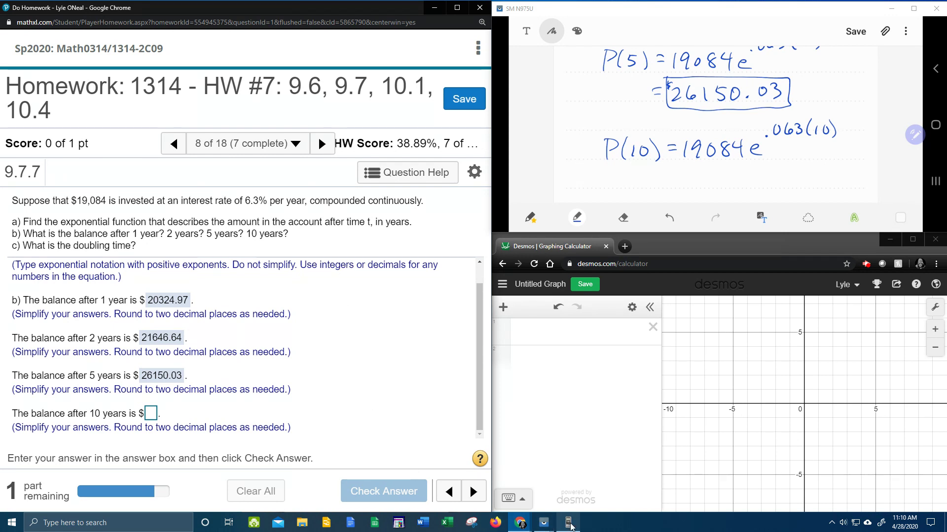
pyautogui.click(568, 522)
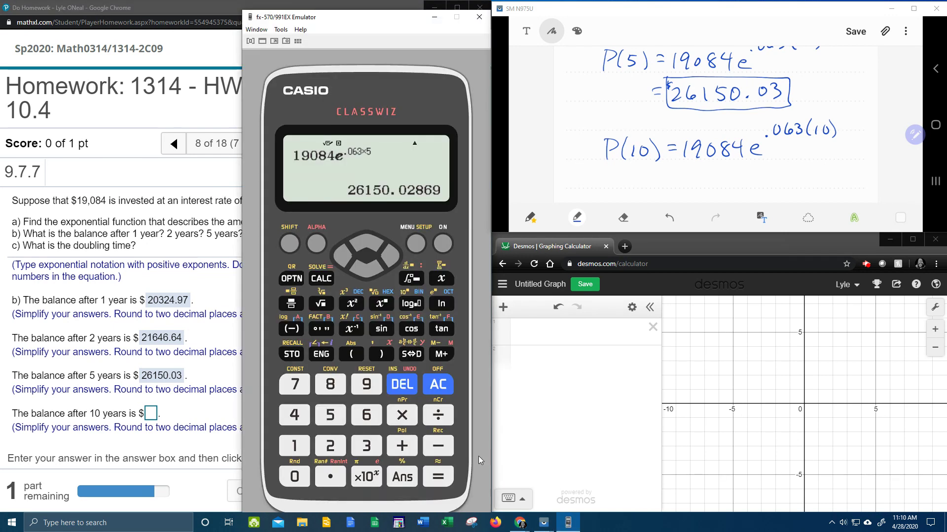
# Change the exponent's years from 5 to 10 and evaluate, giving 35832.32029
pyautogui.click(347, 259)
pyautogui.click(402, 384)
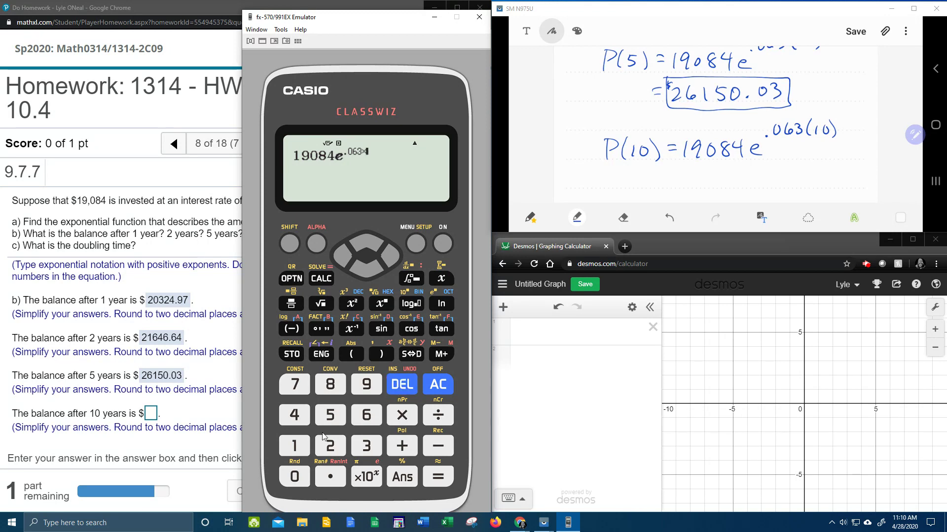
pyautogui.click(295, 446)
pyautogui.click(296, 479)
pyautogui.click(441, 476)
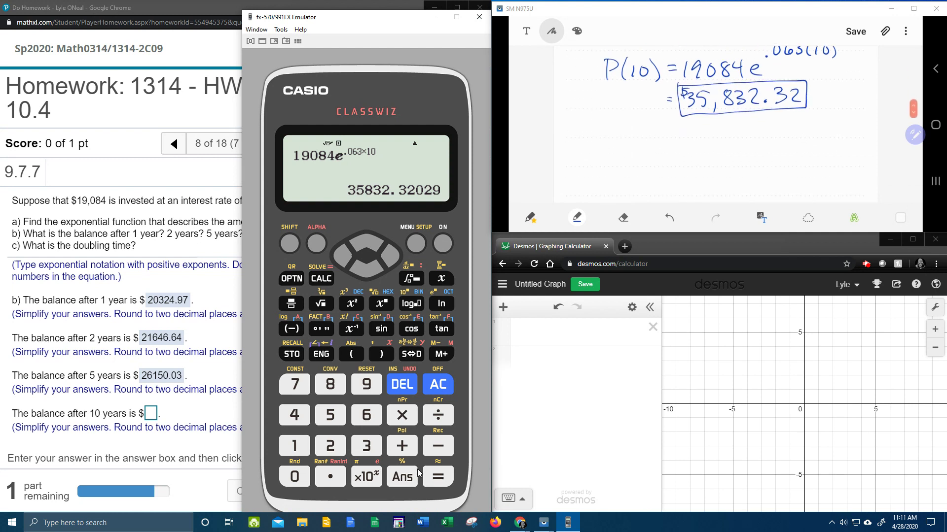
pyautogui.click(152, 414)
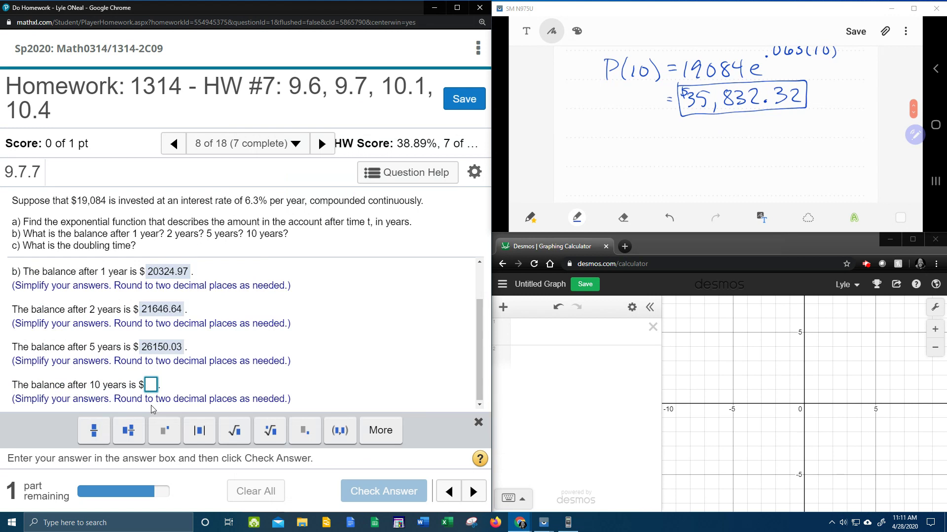
# Answer the ten-year balance with 35832.32, confirm it, and scroll to part c
pyautogui.write('358')
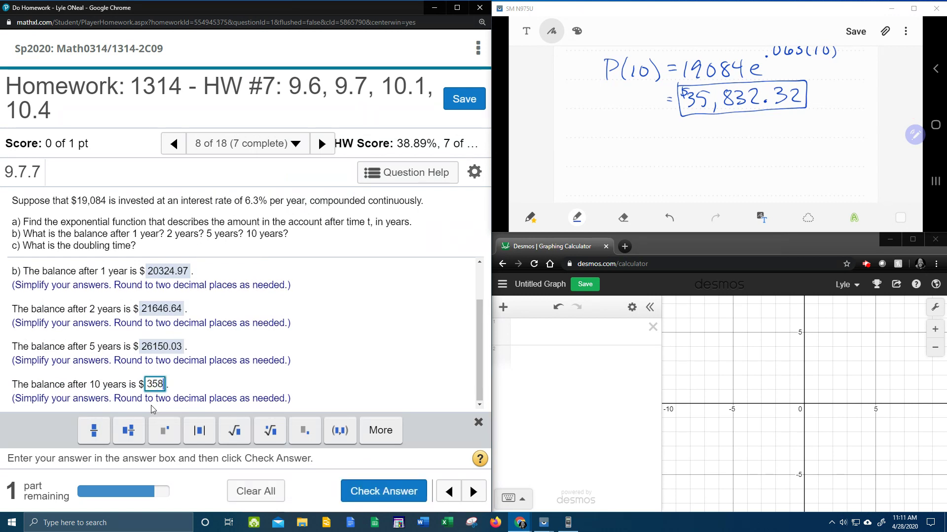
pyautogui.write('32.32')
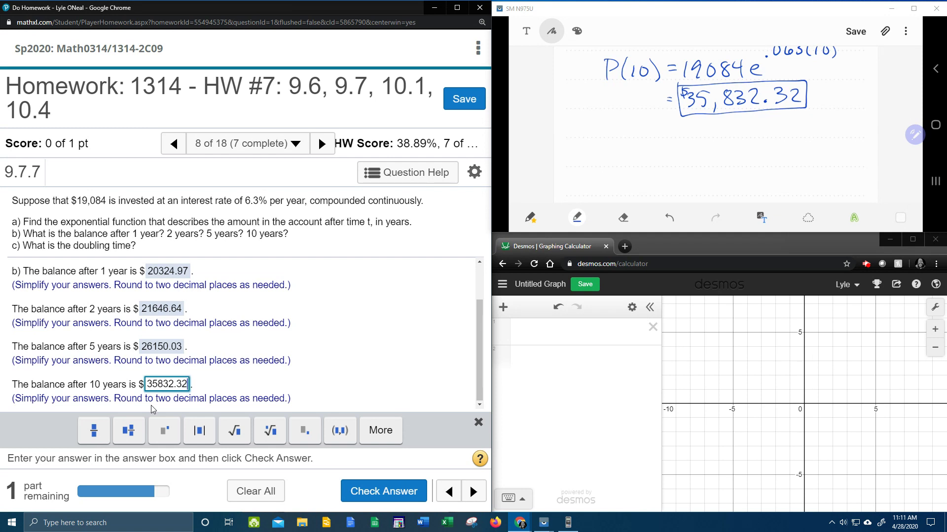
pyautogui.press('Return')
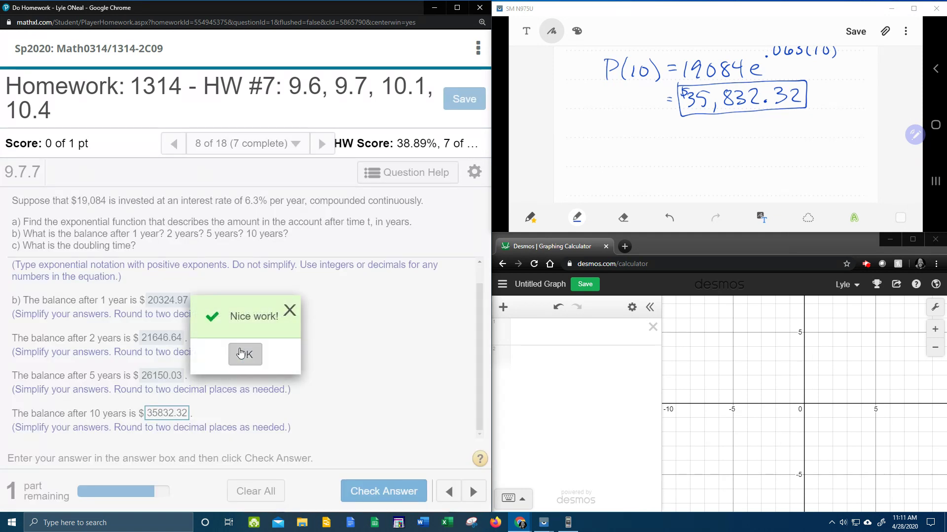
pyautogui.click(242, 352)
pyautogui.scroll(-1, 240, 349)
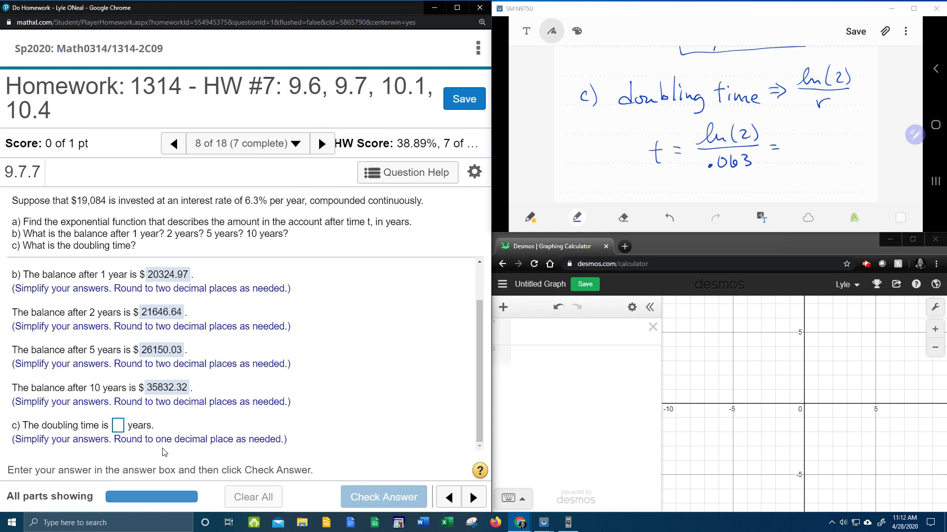
pyautogui.click(568, 522)
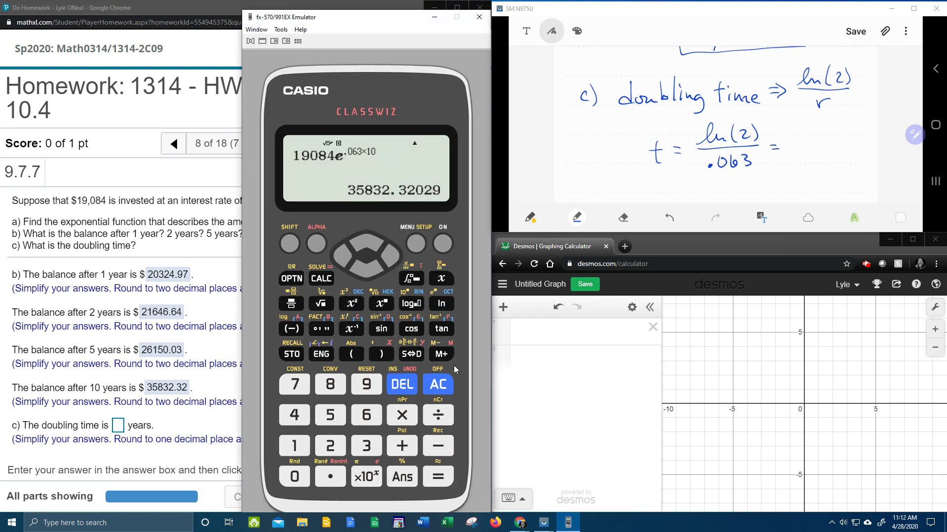
# Clear the calculator and enter ln(2), fixing a misplaced parenthesis
pyautogui.click(438, 385)
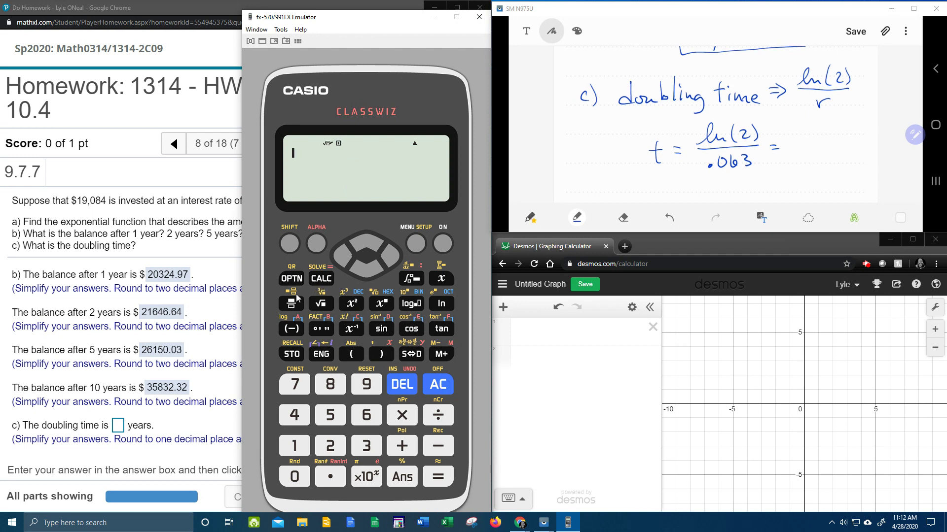
pyautogui.click(296, 299)
pyautogui.click(441, 303)
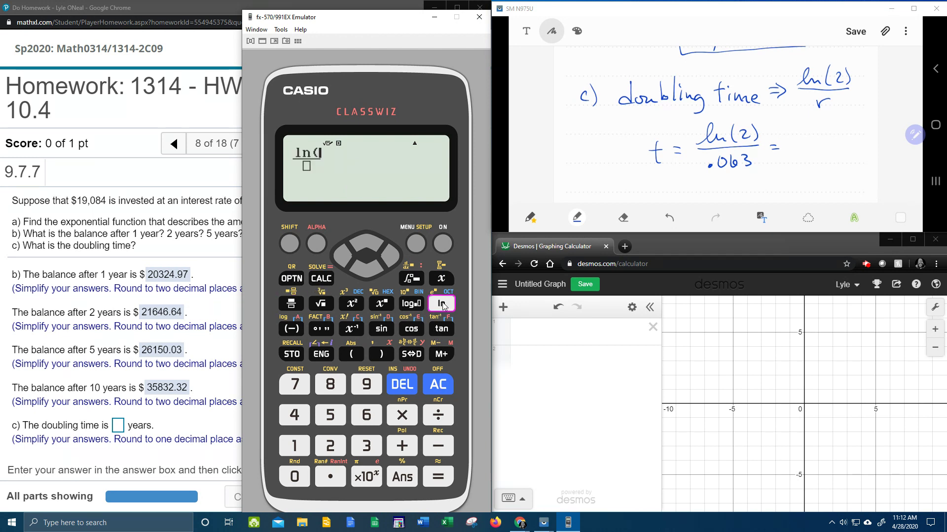
pyautogui.click(329, 447)
pyautogui.click(394, 261)
pyautogui.click(381, 354)
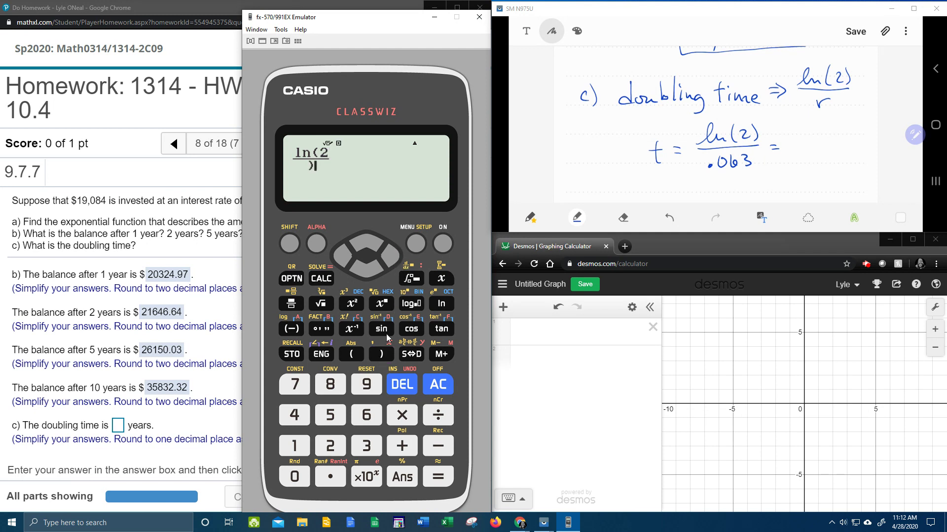
pyautogui.click(402, 387)
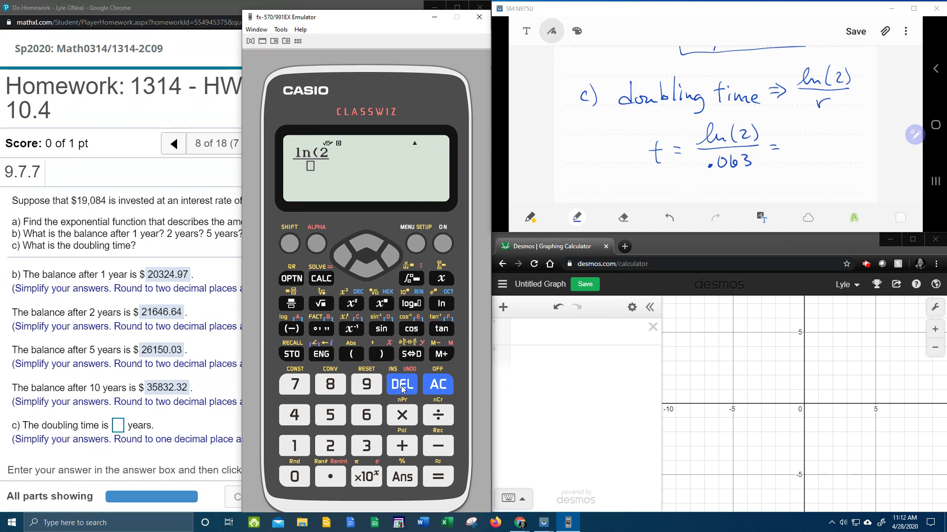
pyautogui.click(402, 387)
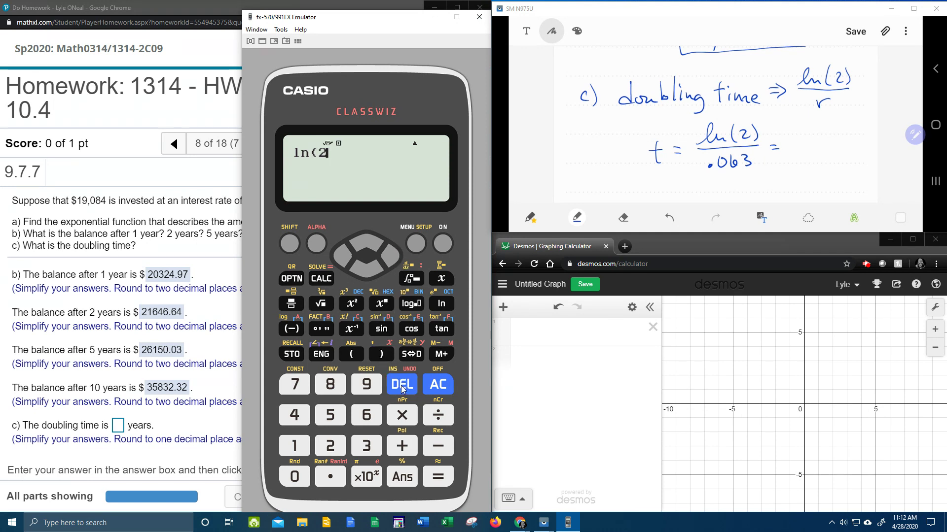
pyautogui.click(380, 355)
# Put ln(2) over .063 and evaluate it to get 11.0023362
pyautogui.click(292, 304)
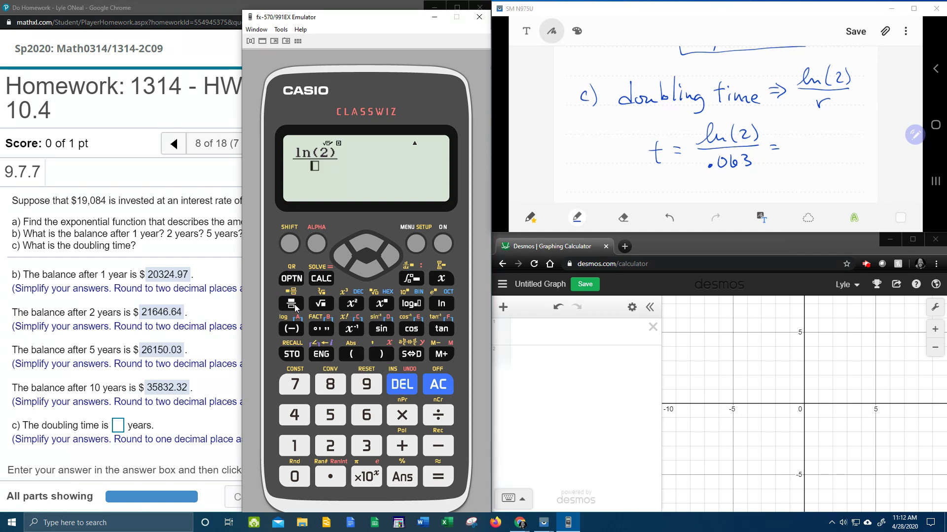
pyautogui.click(332, 476)
pyautogui.click(294, 477)
pyautogui.click(360, 419)
pyautogui.click(367, 452)
pyautogui.click(439, 478)
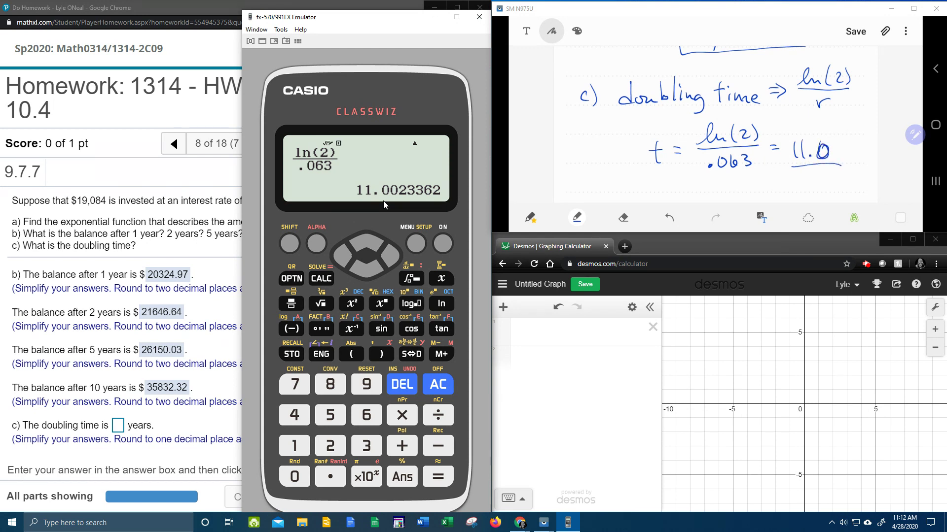
pyautogui.click(121, 425)
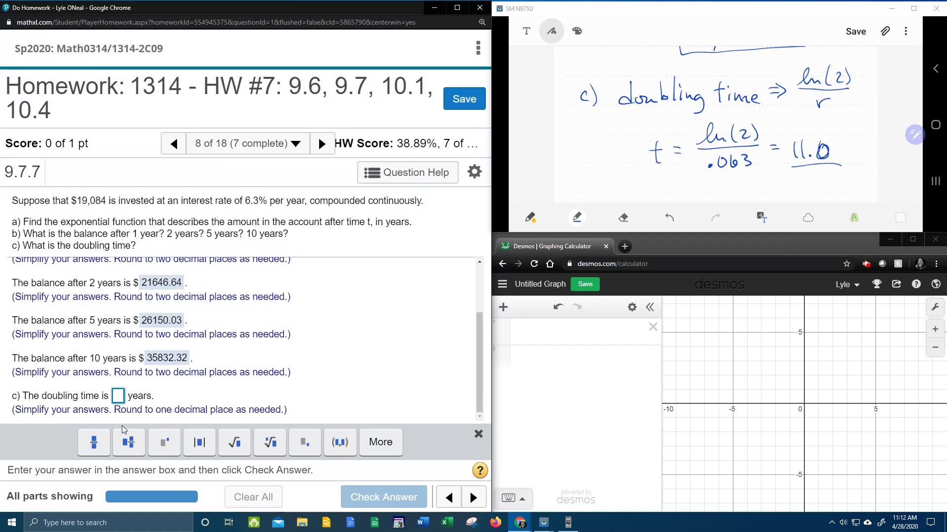
# Enter 11.0 as the doubling time in part c and submit it
pyautogui.write('11.0')
pyautogui.press('Return')
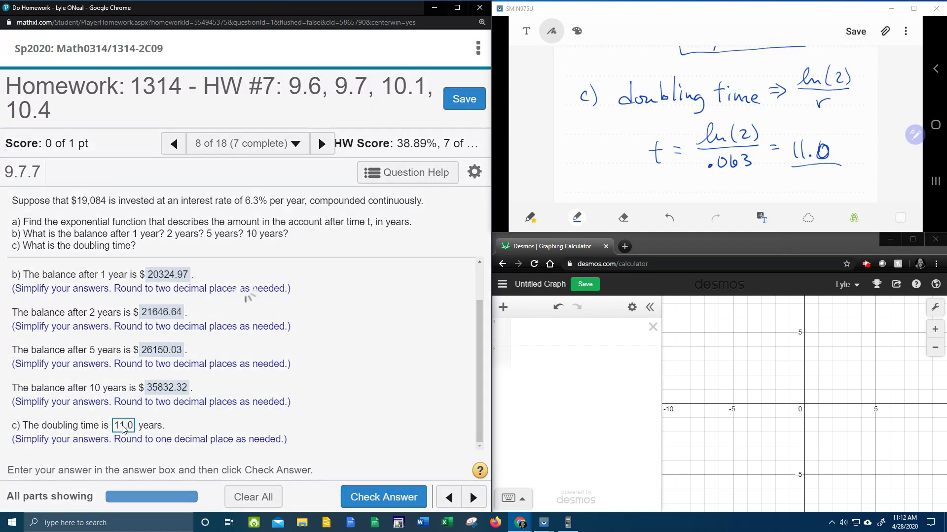